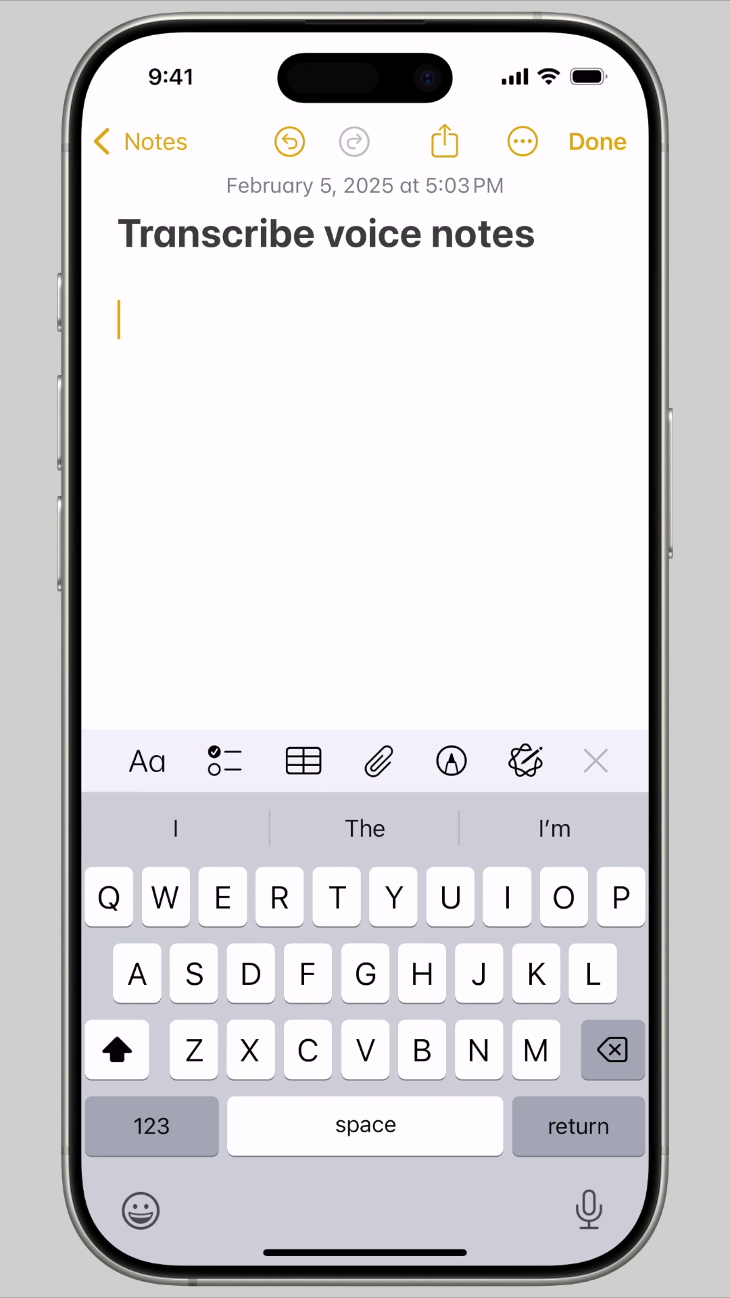
Step: Attach an audio recording to the Transcribe voice notes note and start recording
click(378, 761)
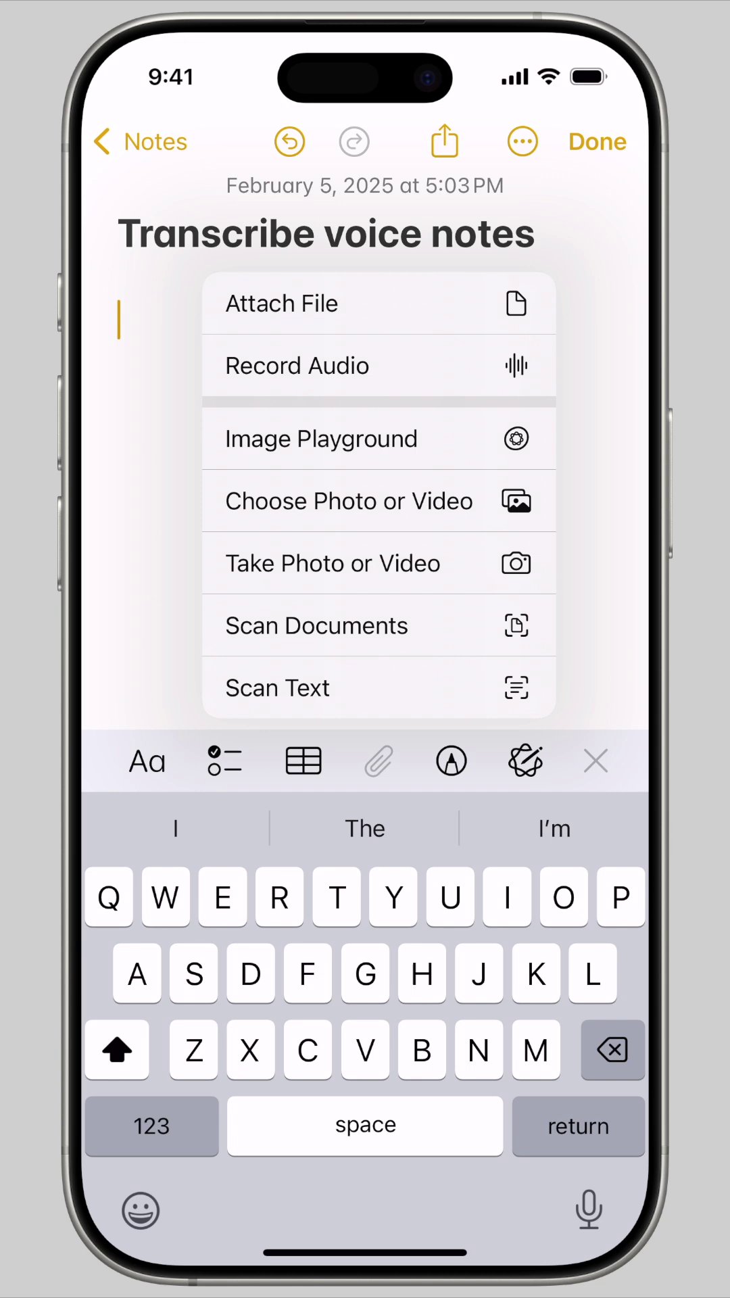
click(297, 365)
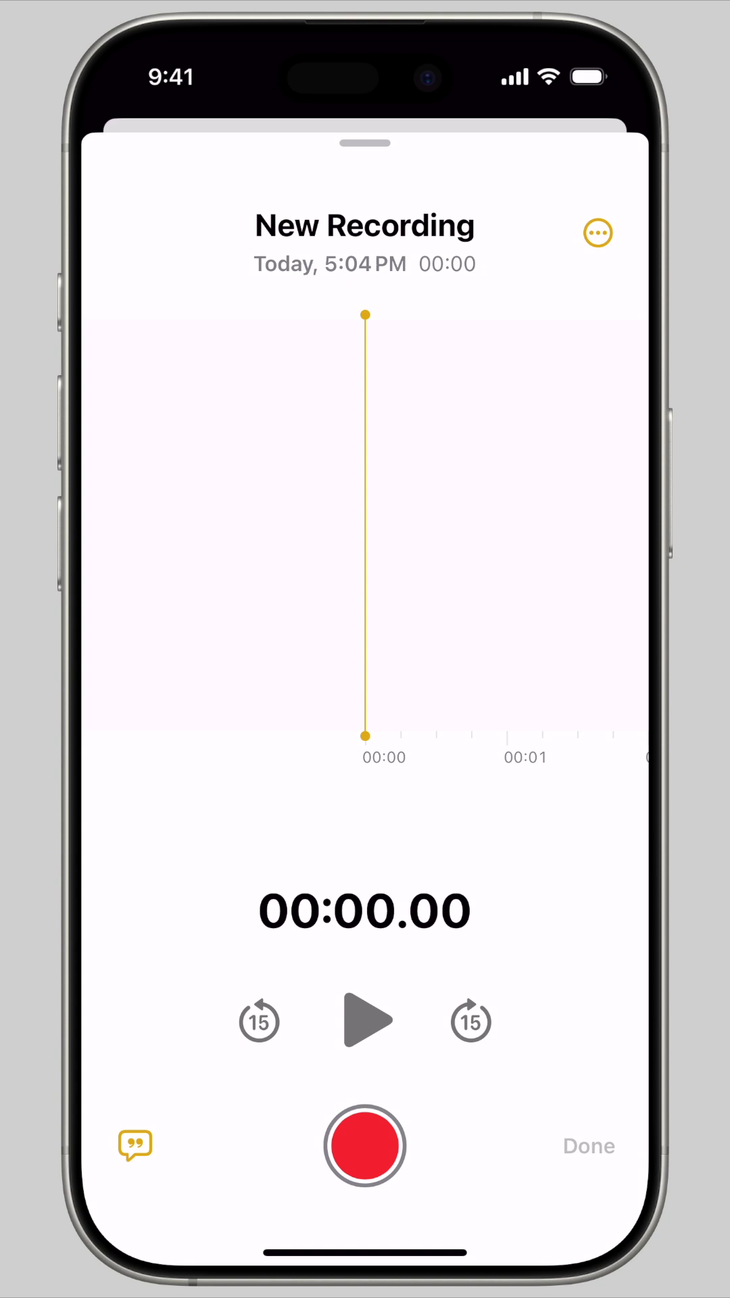
click(364, 1144)
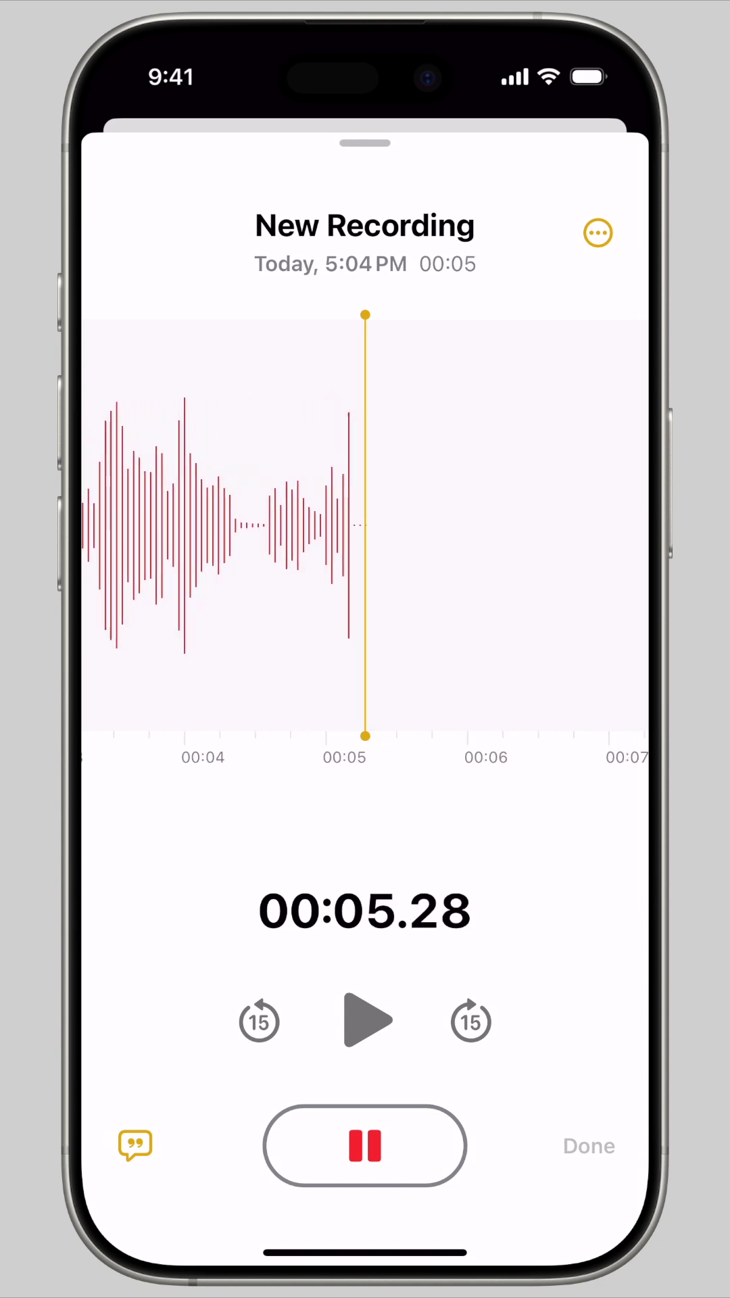
Step: Tuck the recorder away to keep writing, then pause and resume the recording
drag(364, 142, 364, 914)
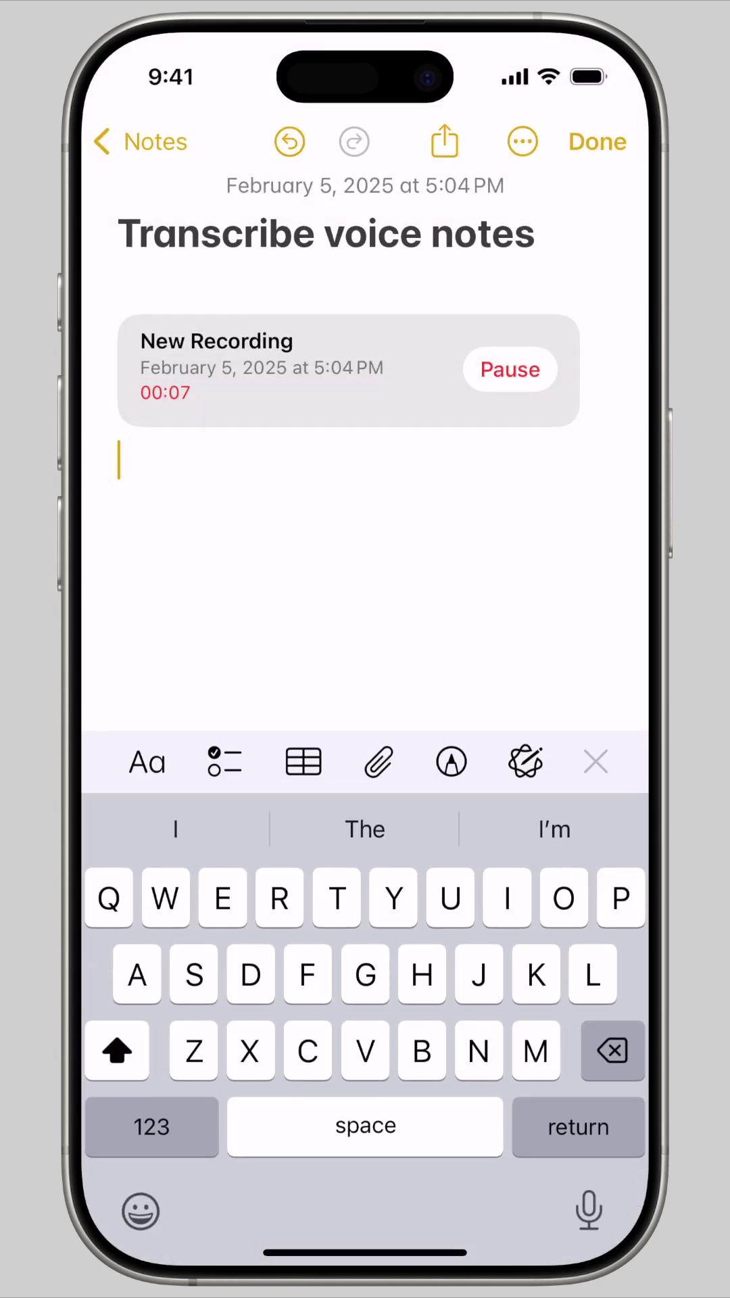
text(While you’re recording, you can swipe down on the window and continue taking notes. You can pause, resume or stop recording from the widget.)
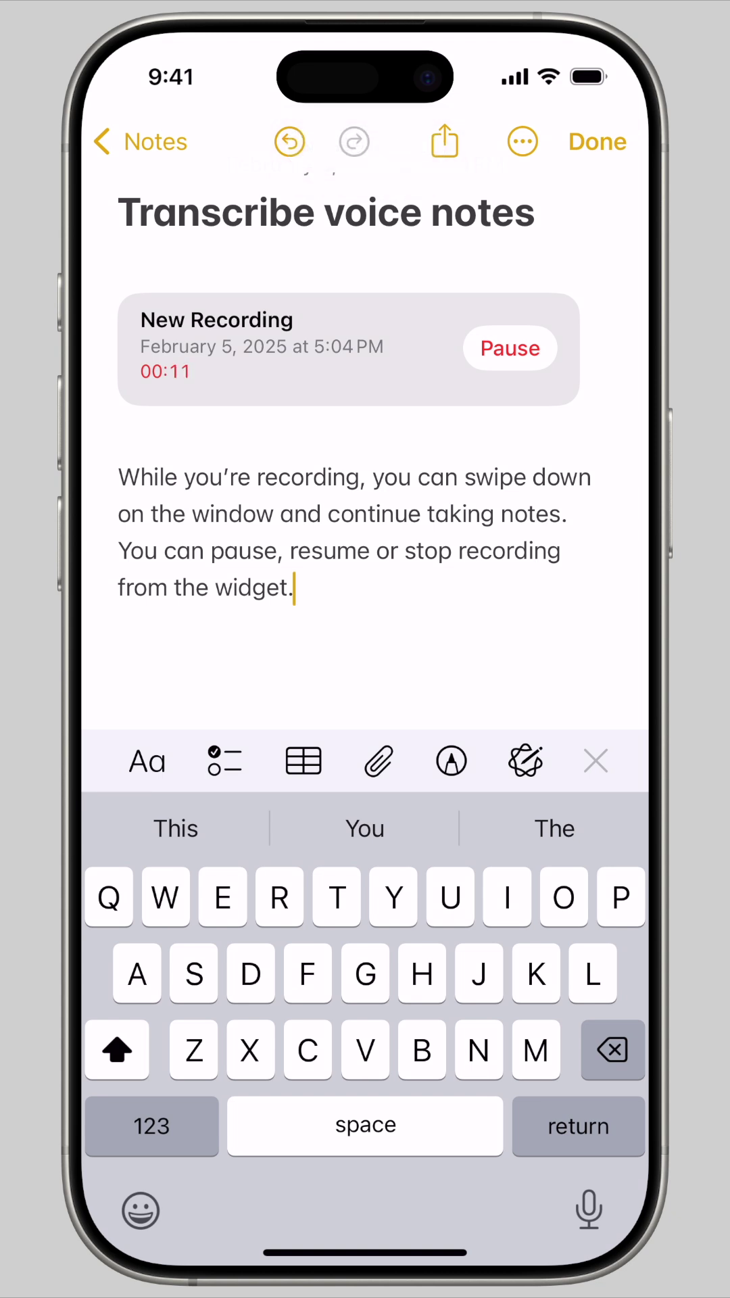
click(509, 349)
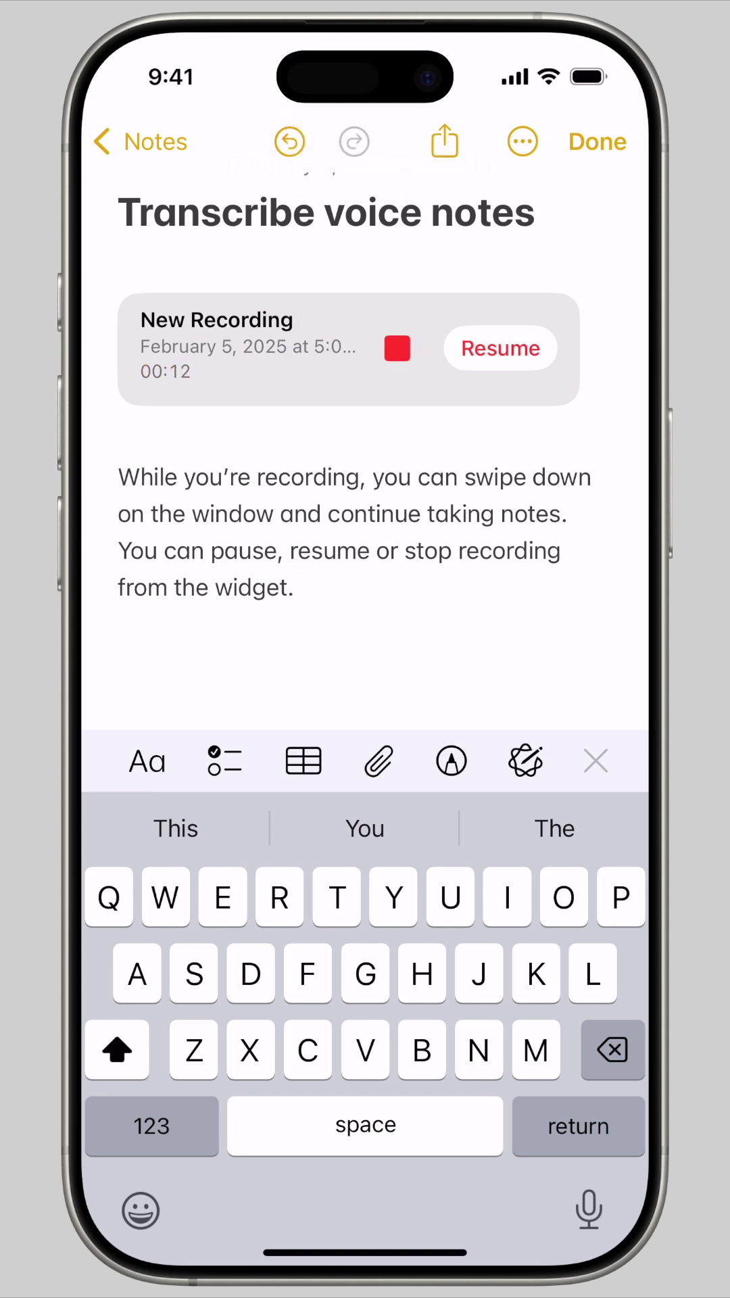
click(501, 349)
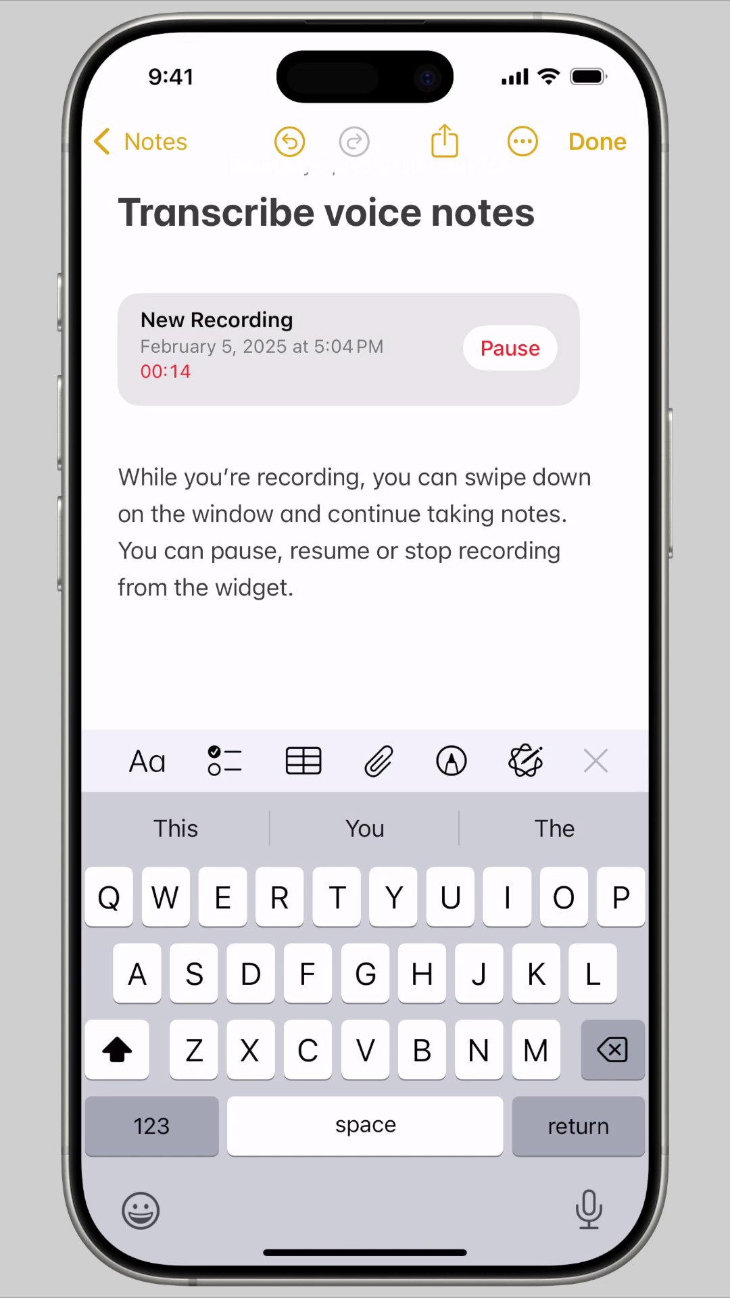
Step: Stop the recording at 16 seconds and rename it 'Voice Memo In Notes'
click(255, 344)
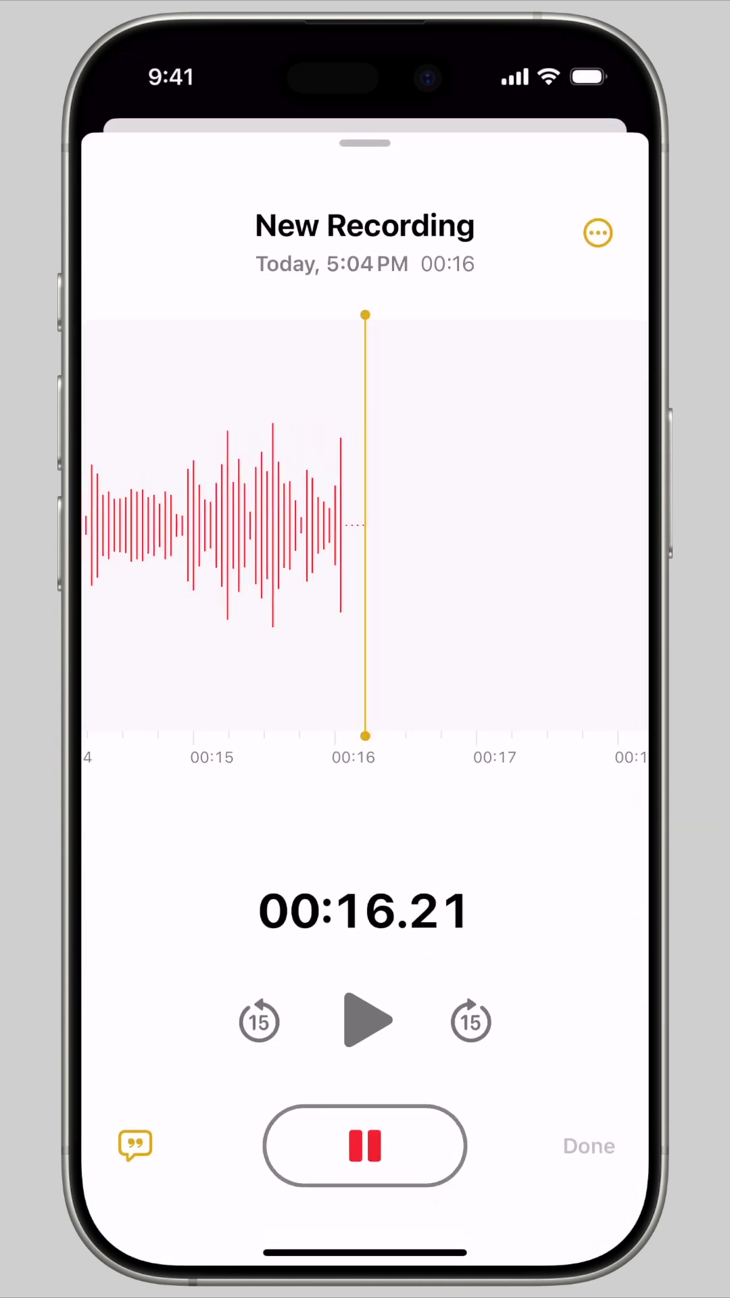
click(365, 1146)
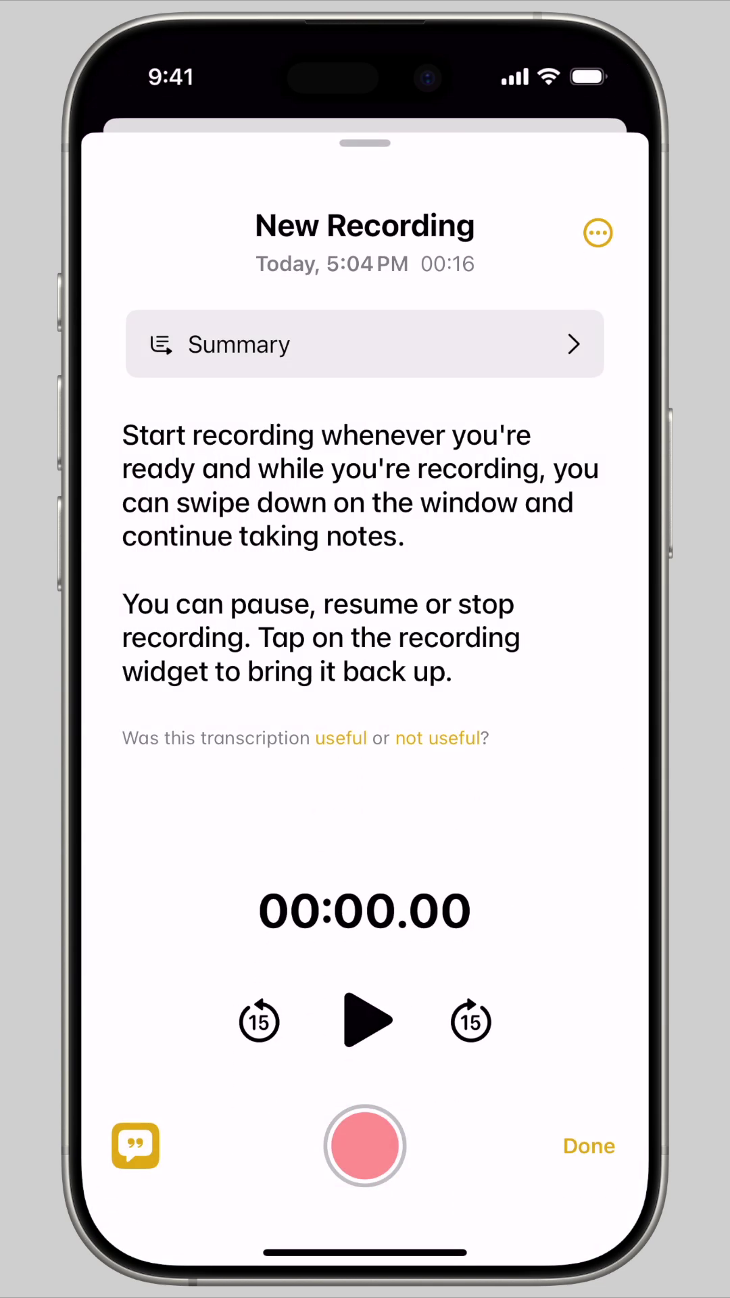
click(365, 226)
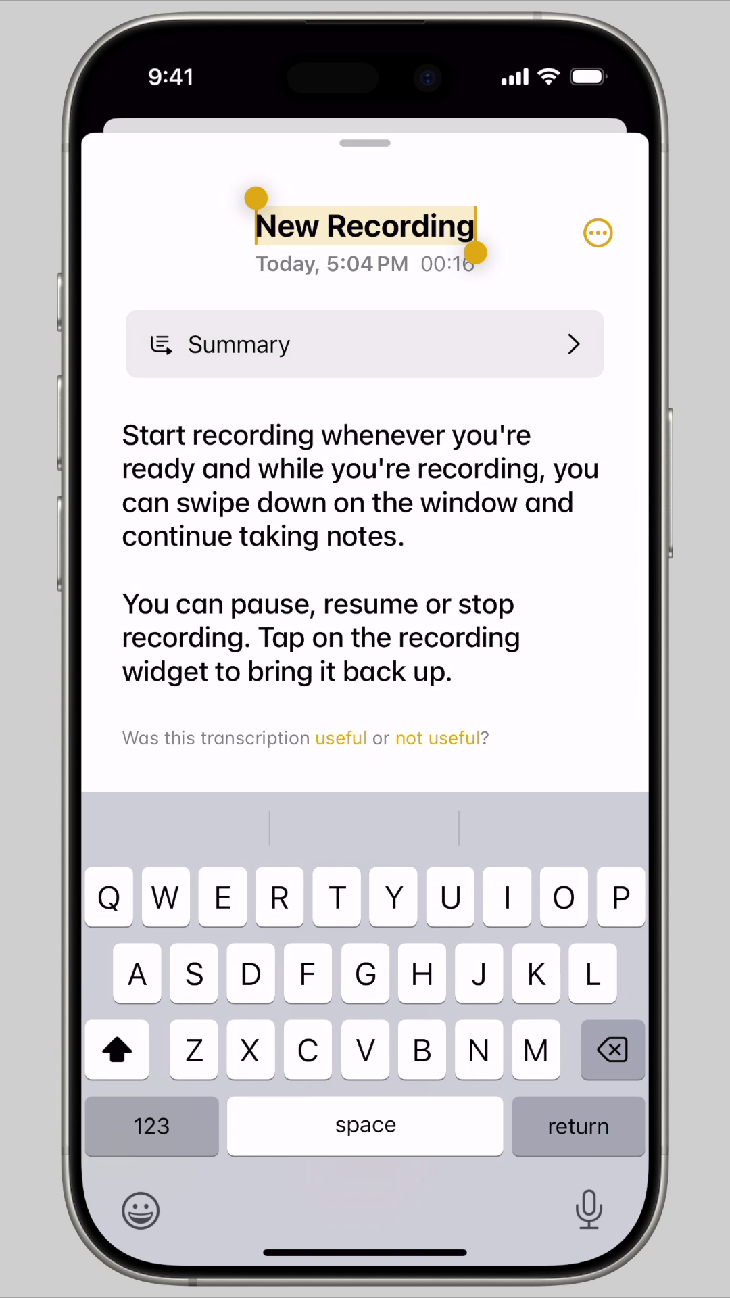
text(Voice Memo In Noye)
key(BackSpace)
key(BackSpace)
text(tes)
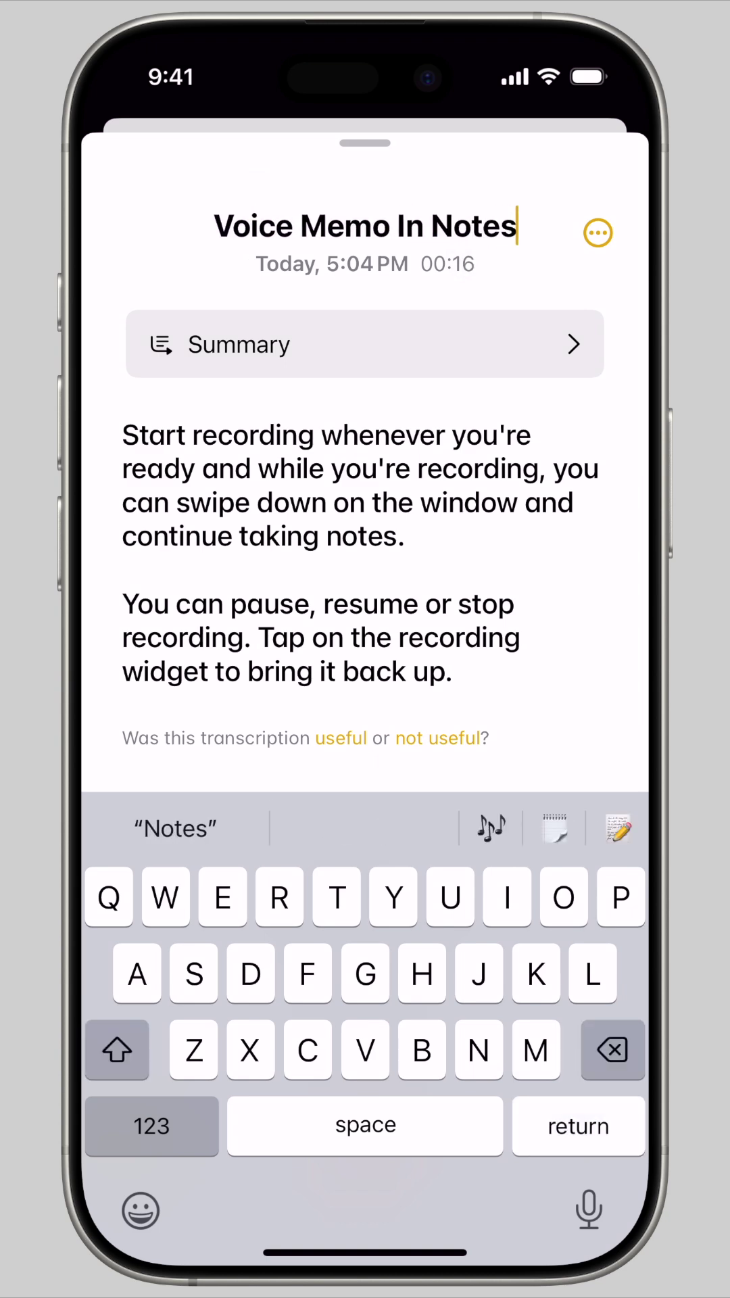
key(Return)
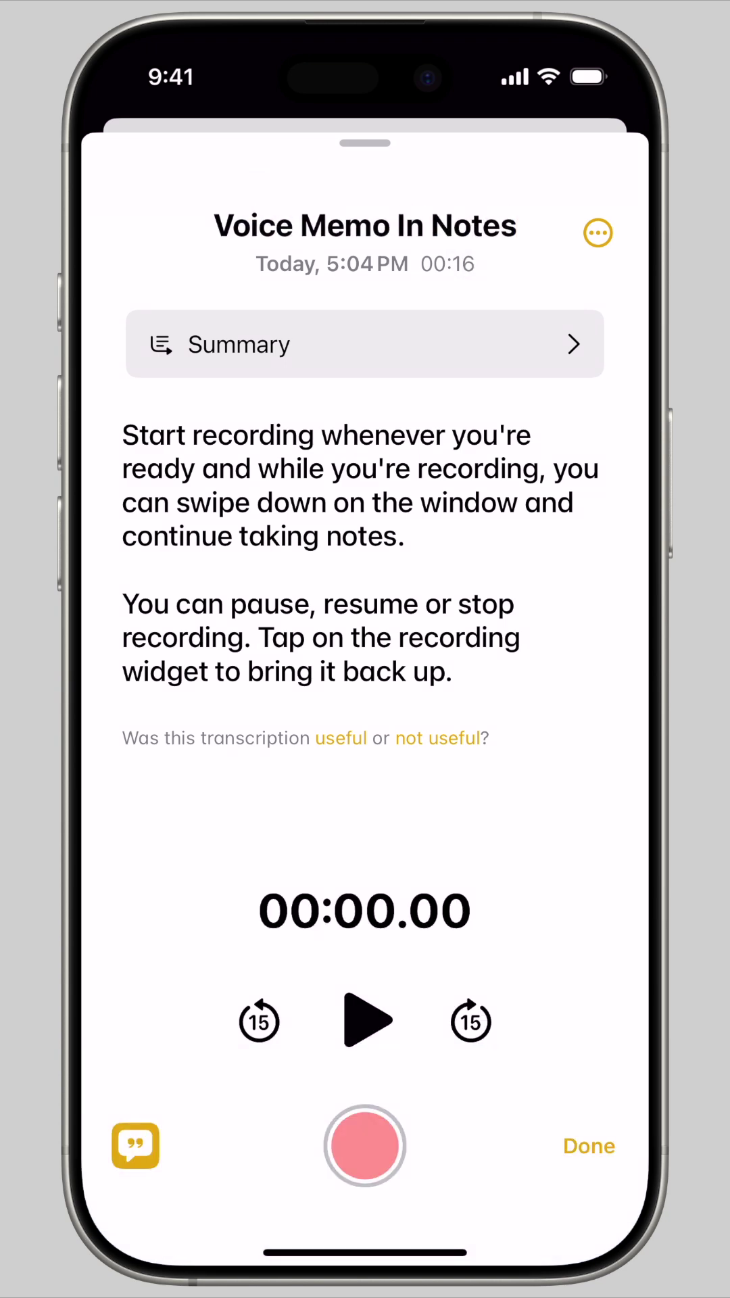
Step: Scrub the memo's waveform, then resume recording more audio onto Voice Memo In Notes
click(135, 1144)
drag(528, 524, 183, 524)
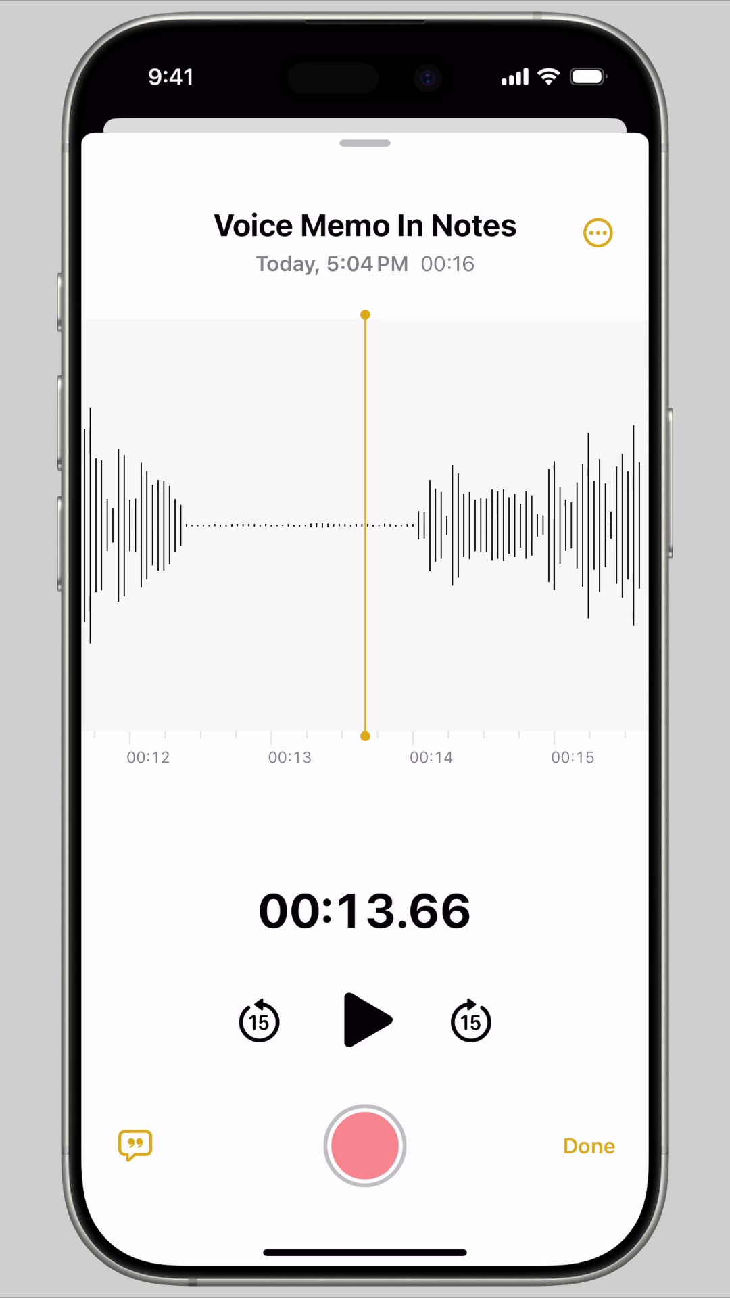
click(136, 1145)
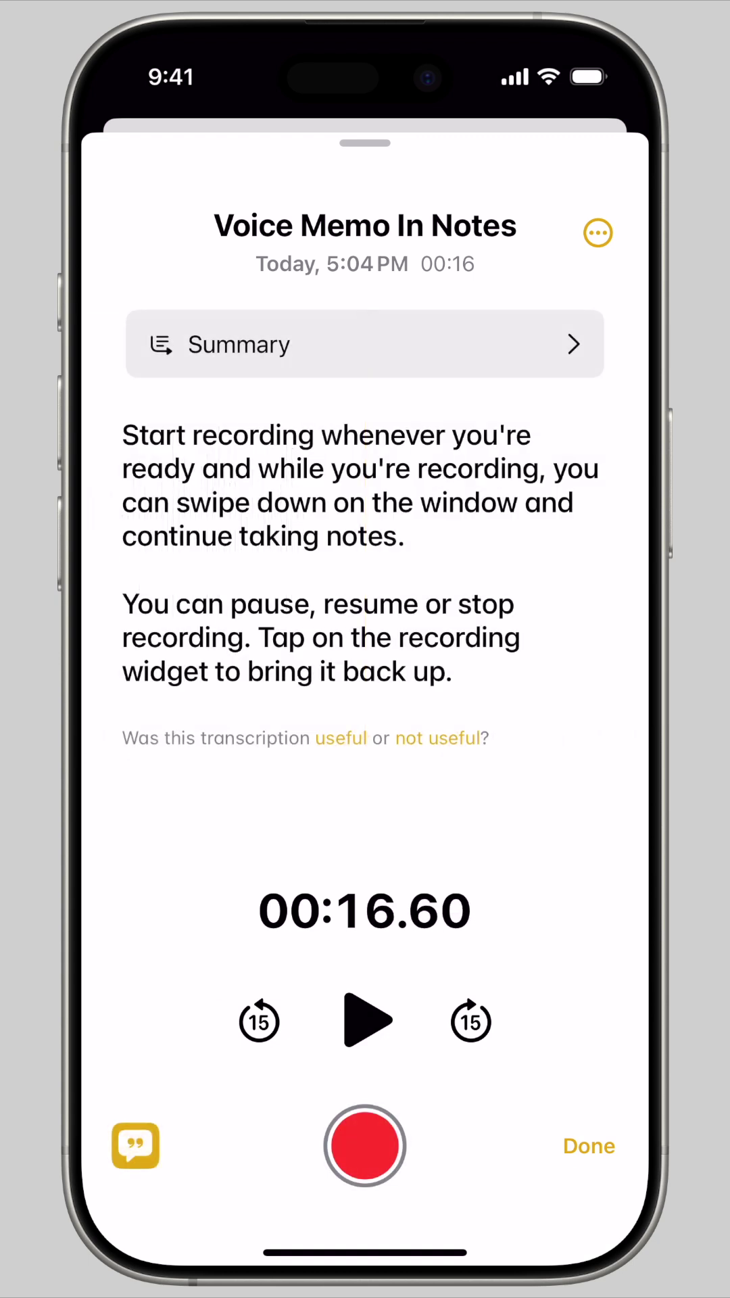
click(364, 1145)
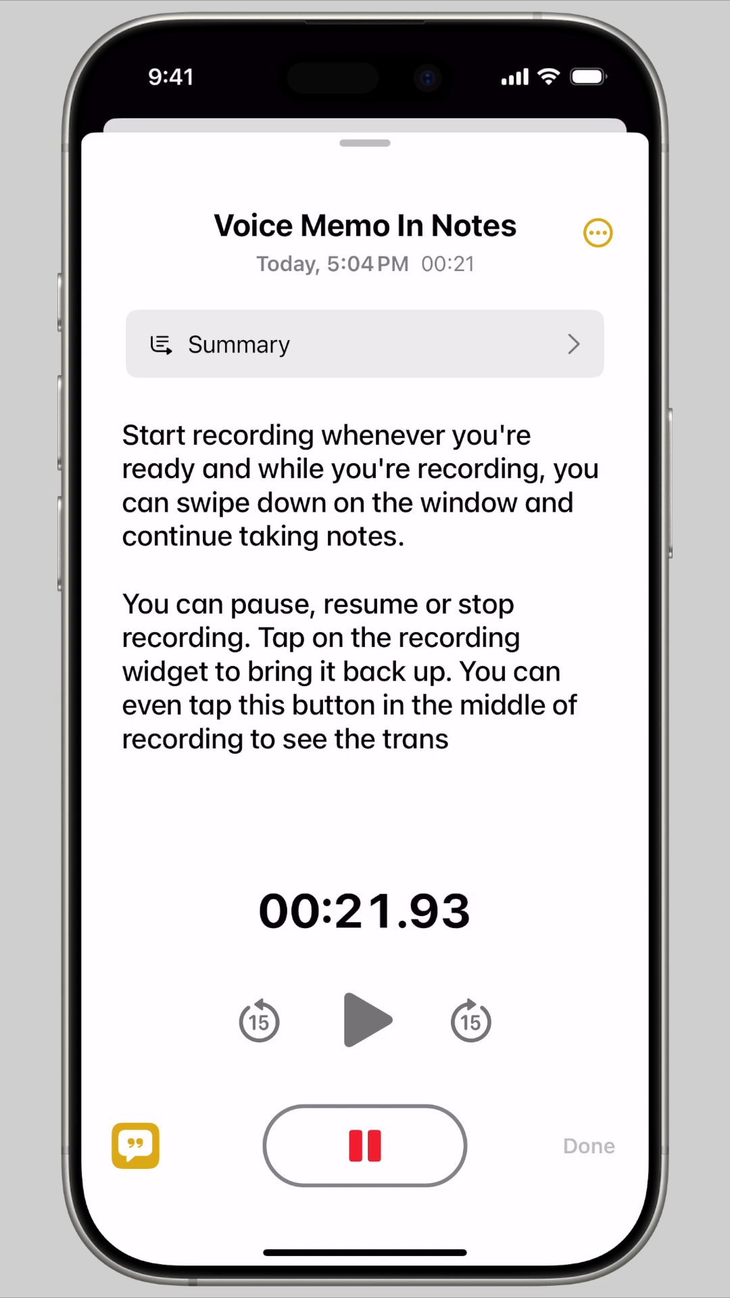
Step: Pause the recording, leave its summary, and search notes for 'Tap on the recording widget'
click(365, 1145)
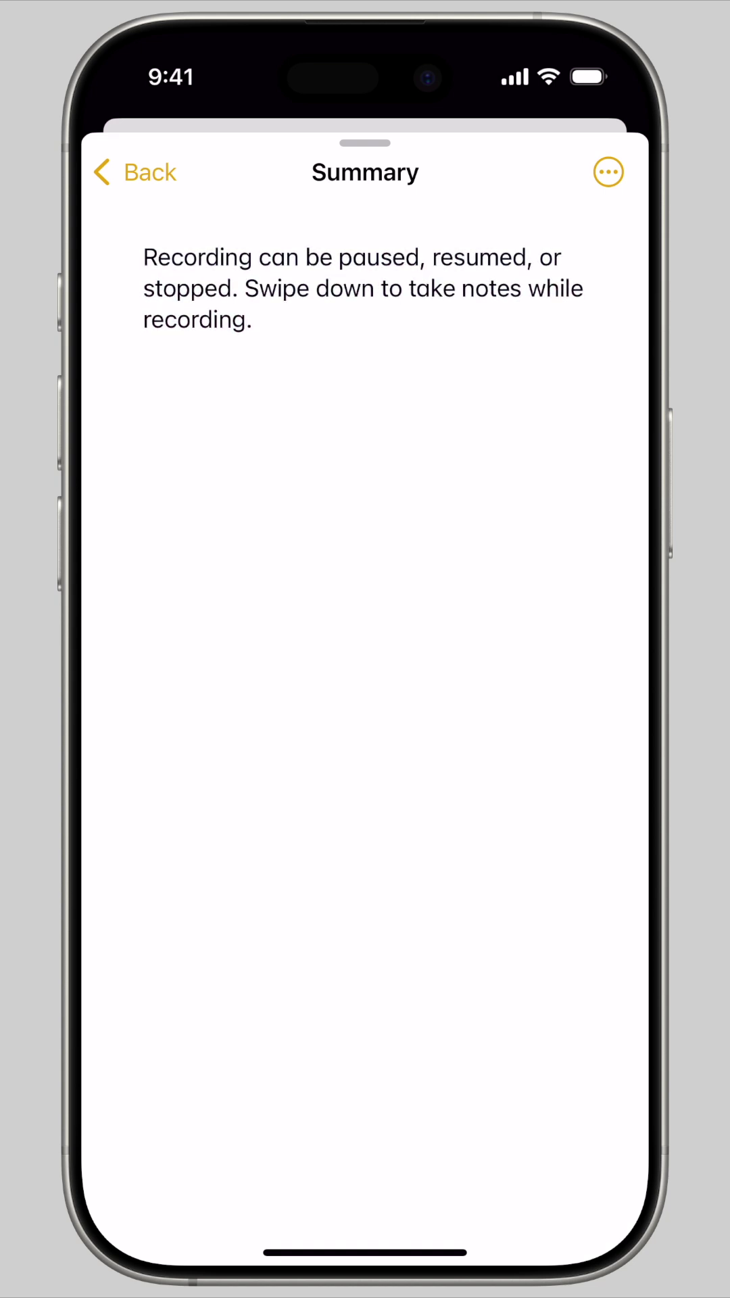
click(135, 172)
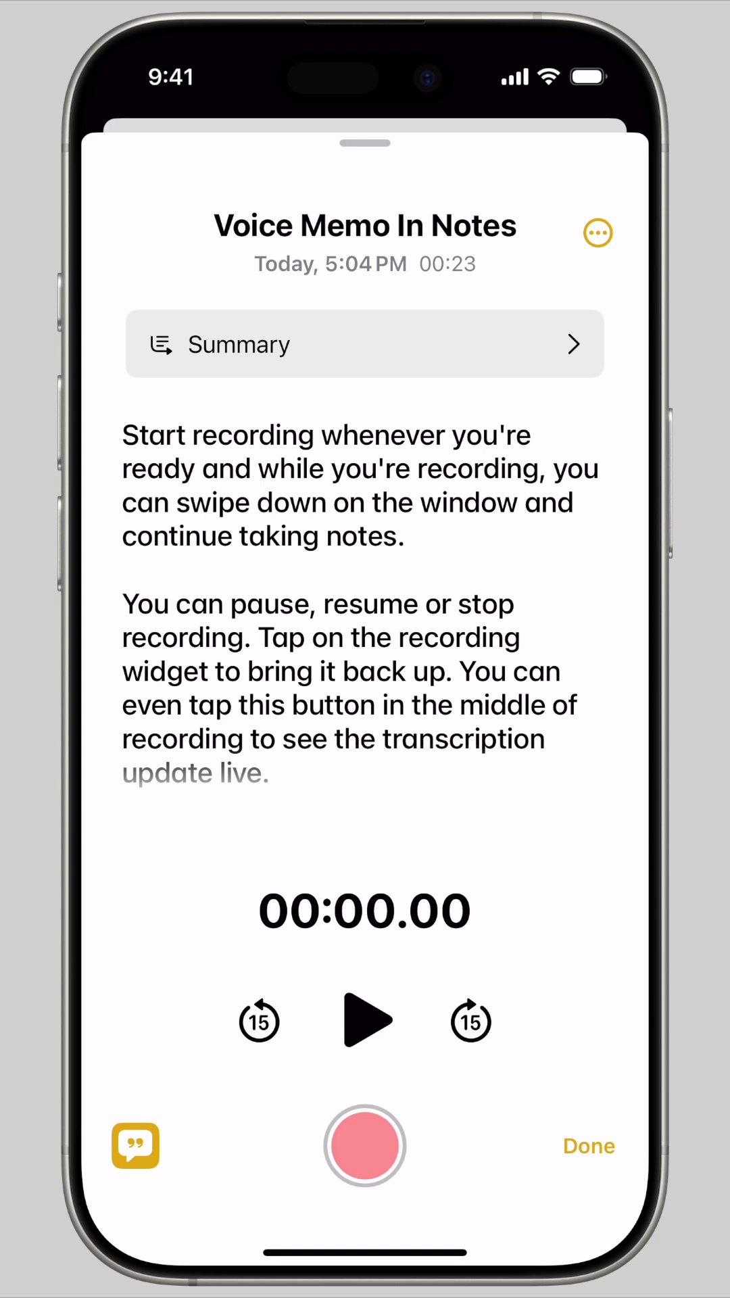
click(597, 233)
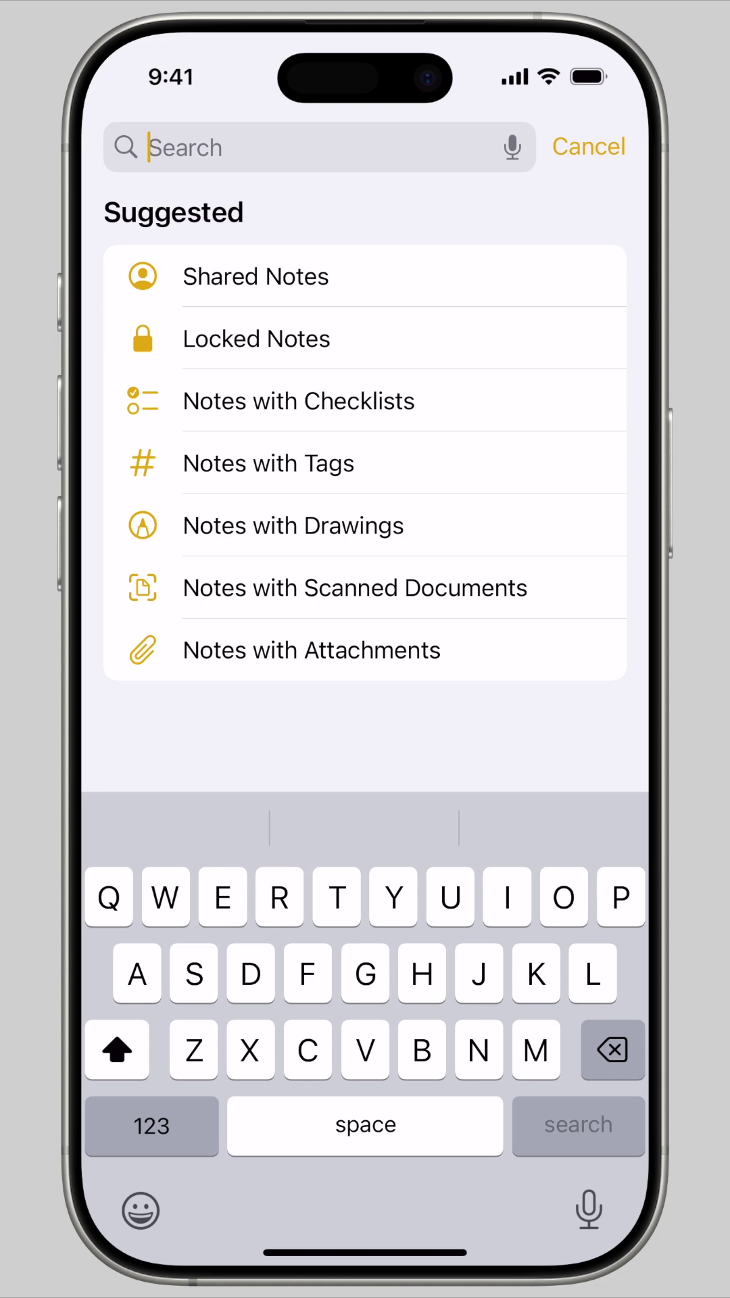
text(Tap on the recording w)
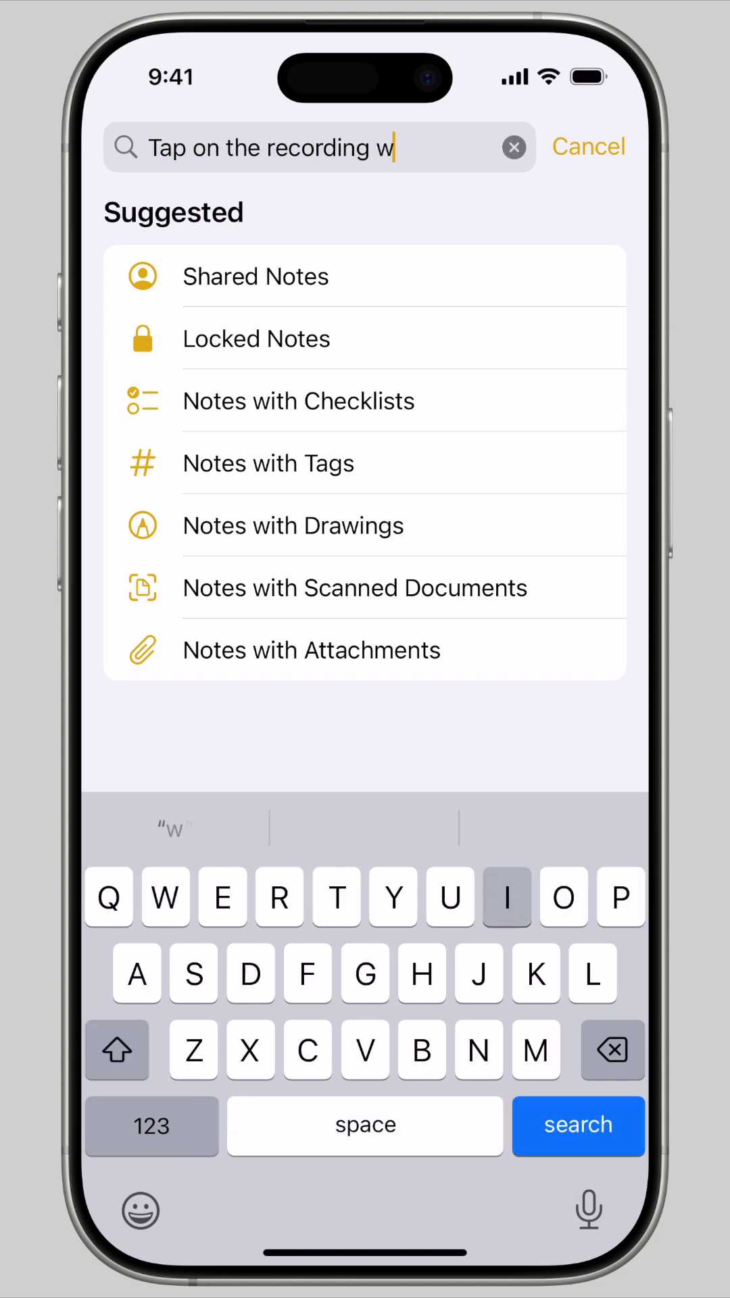
text(idget)
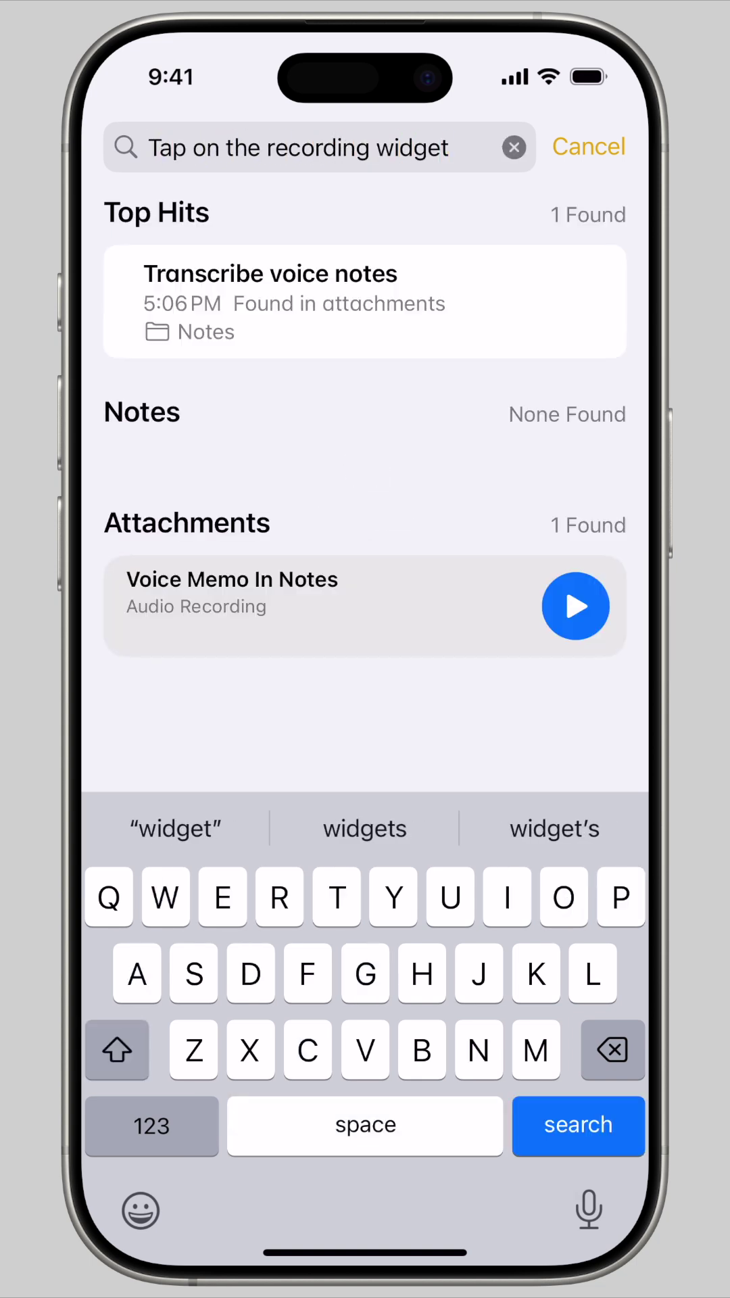
key(Return)
click(304, 605)
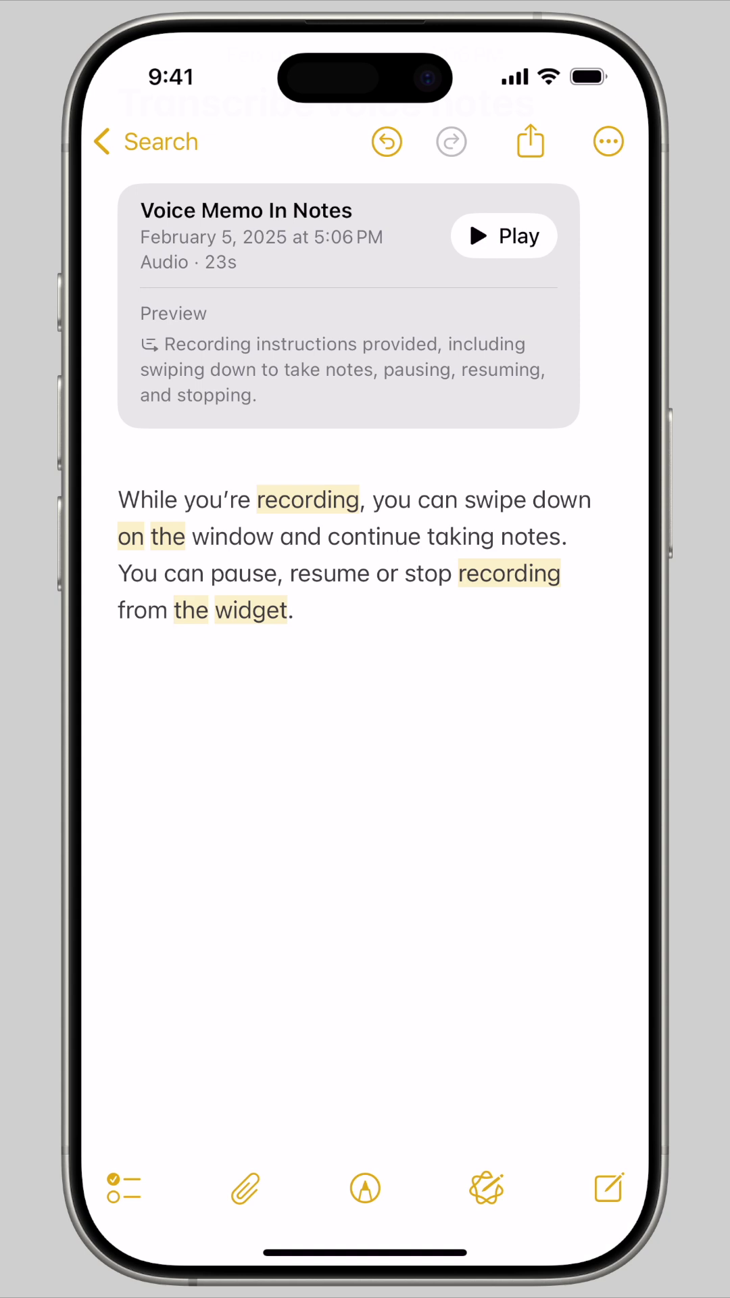
right_click(345, 304)
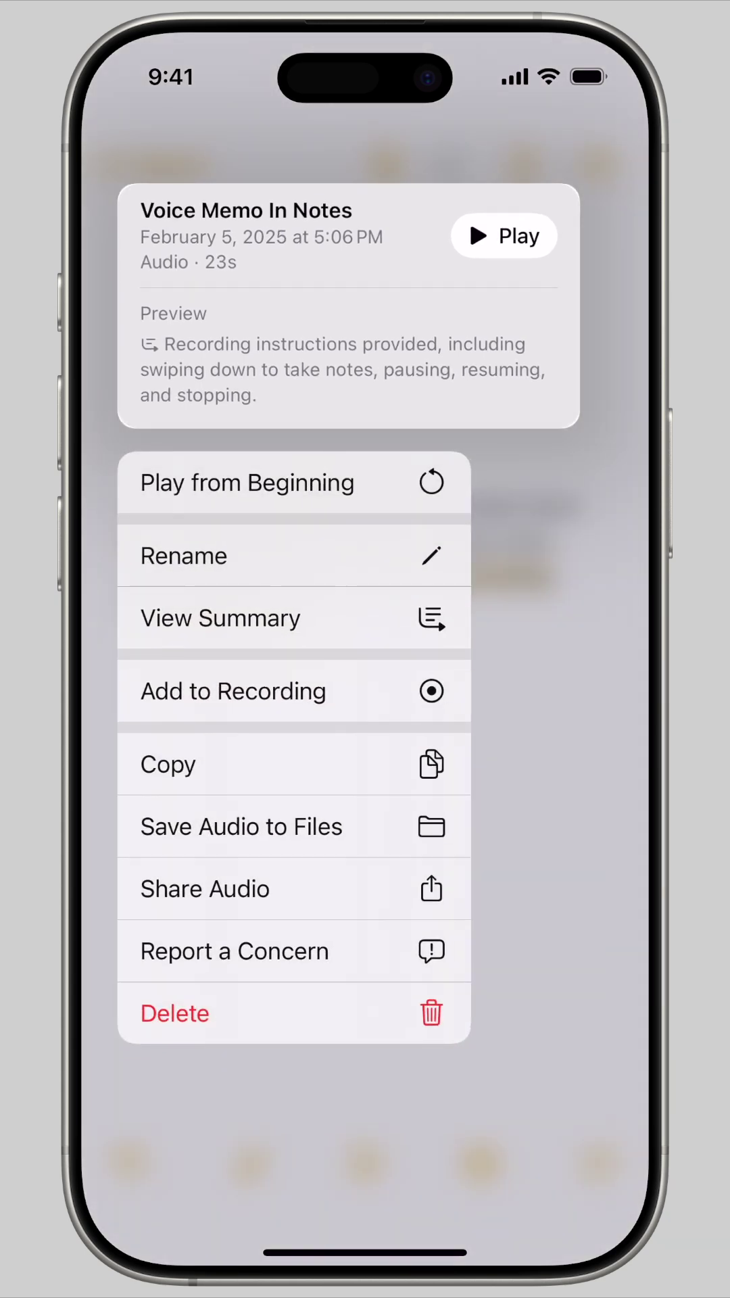
key(Escape)
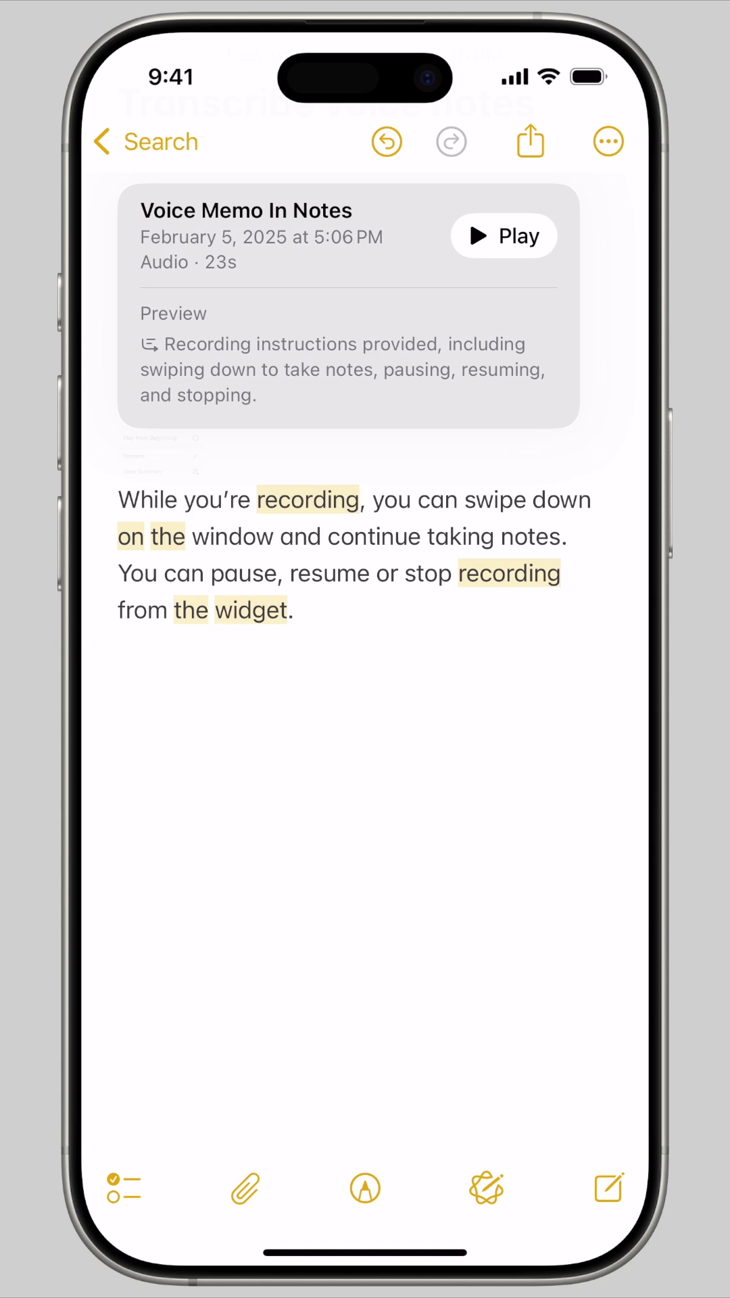